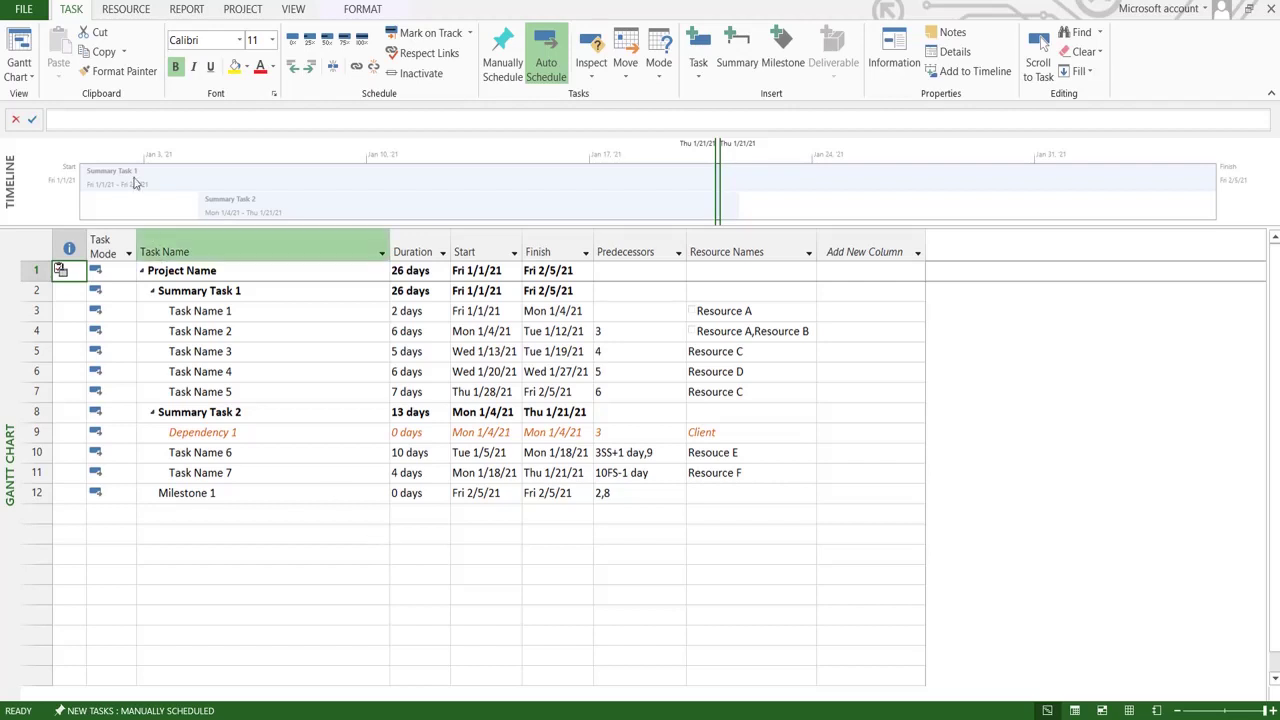
- Set the default Baseline for the entire project
left_click(249, 9)
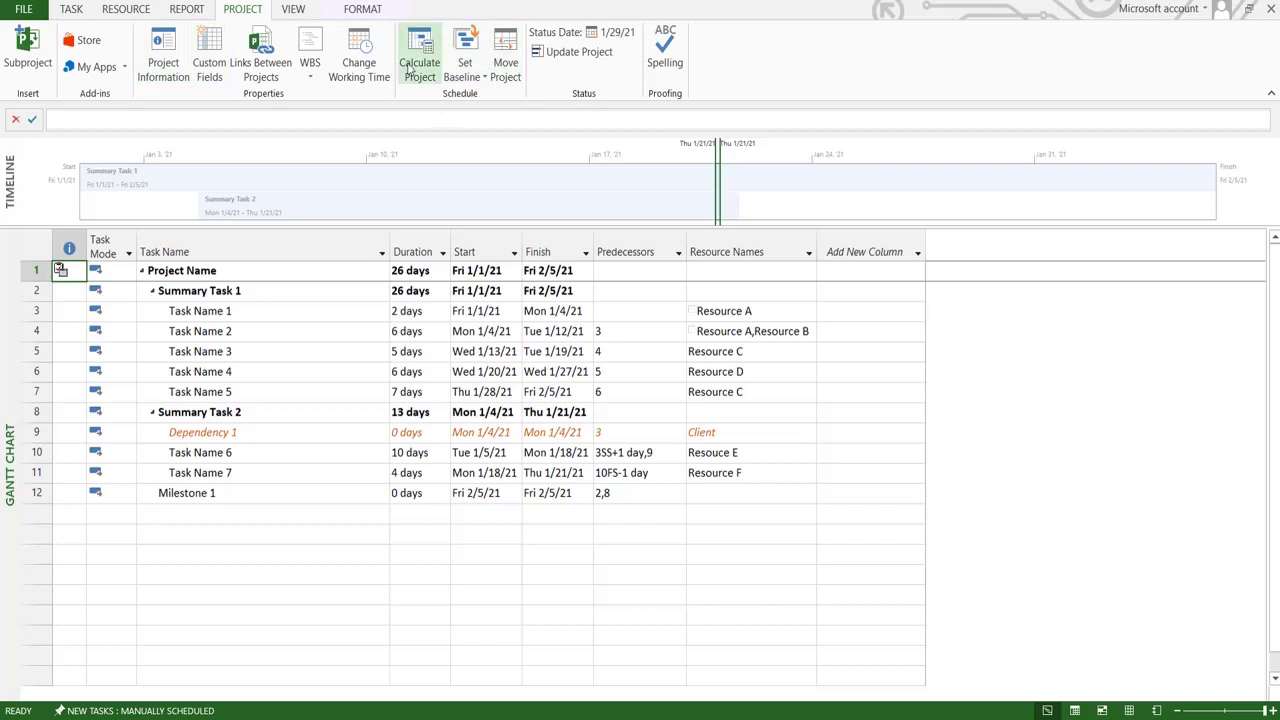
left_click(485, 78)
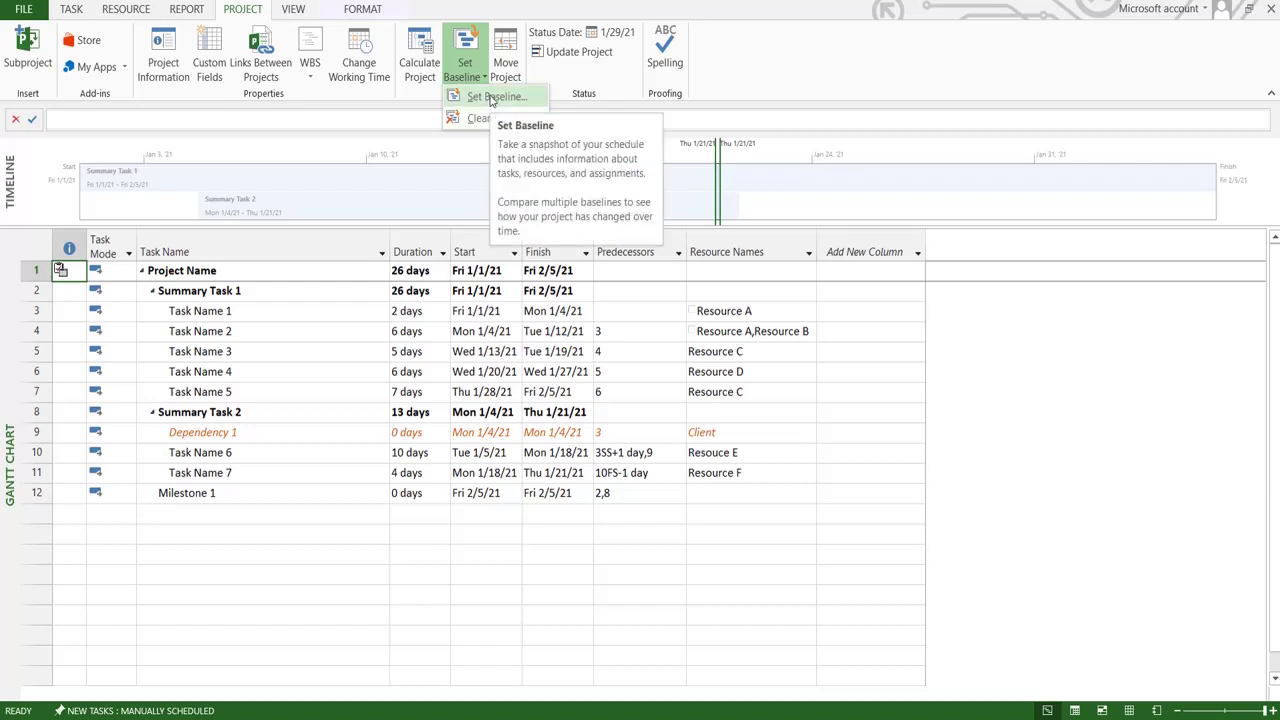
left_click(491, 97)
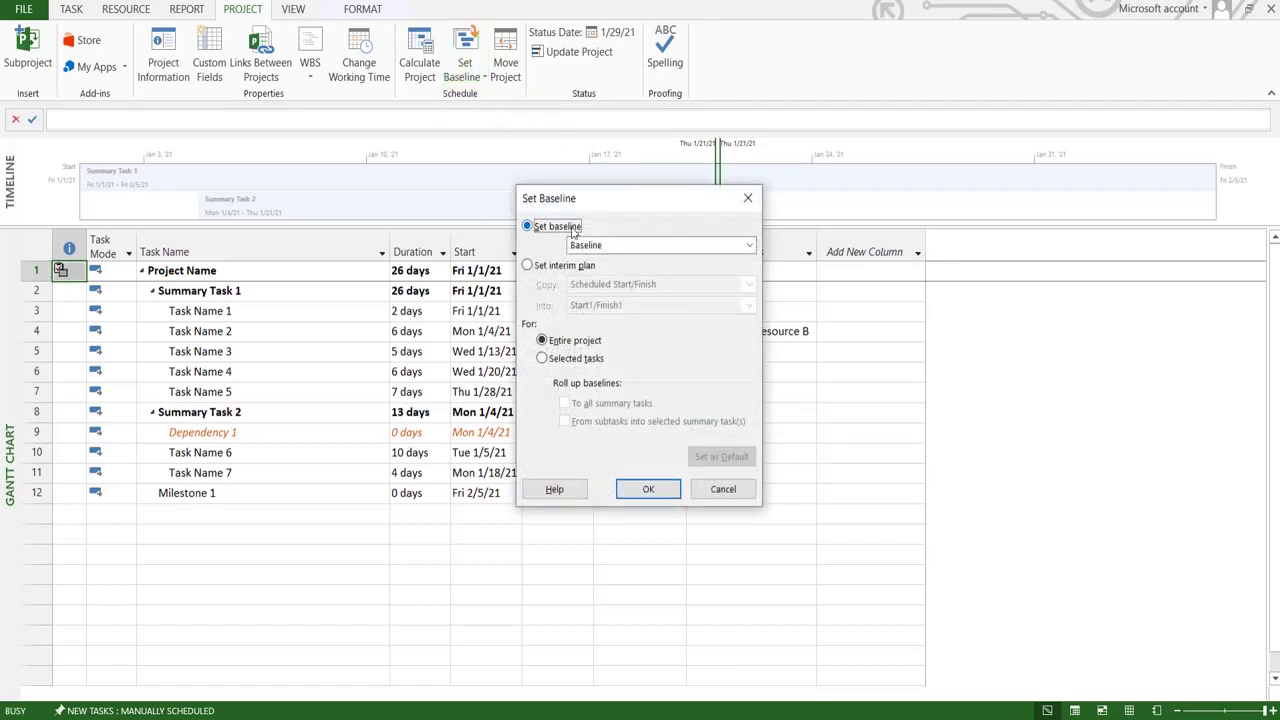
left_click(643, 253)
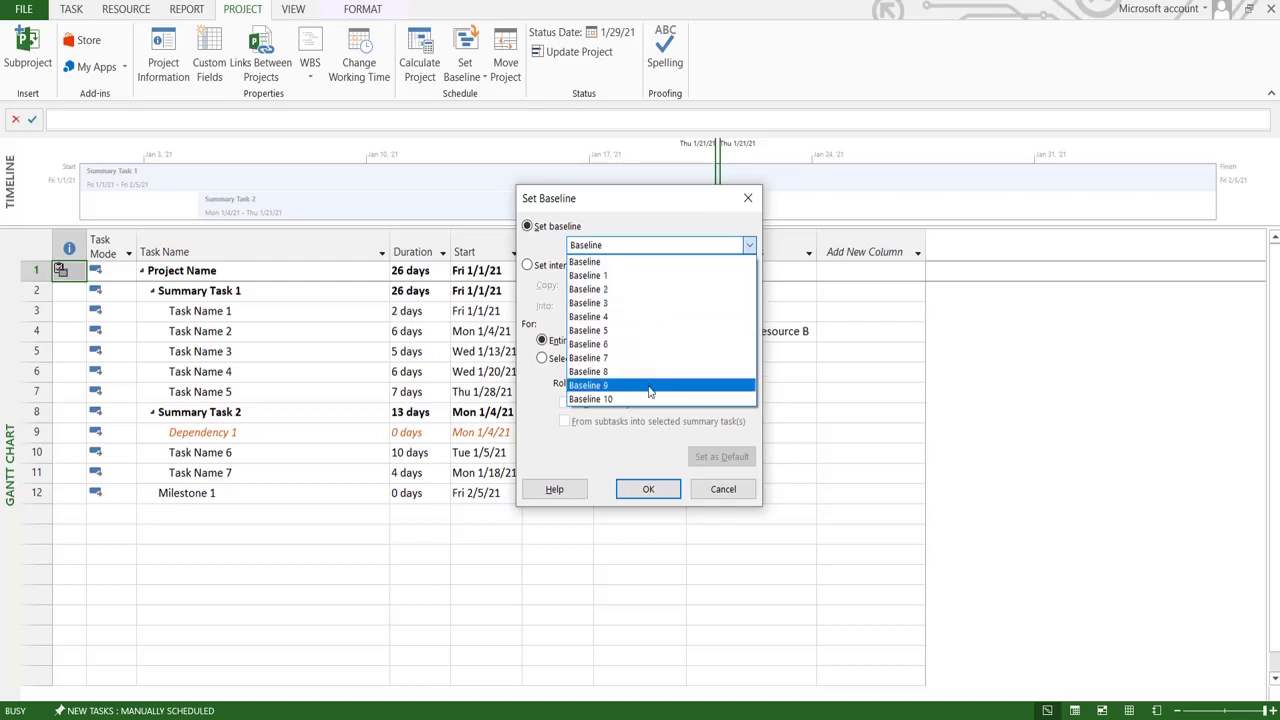
left_click(657, 262)
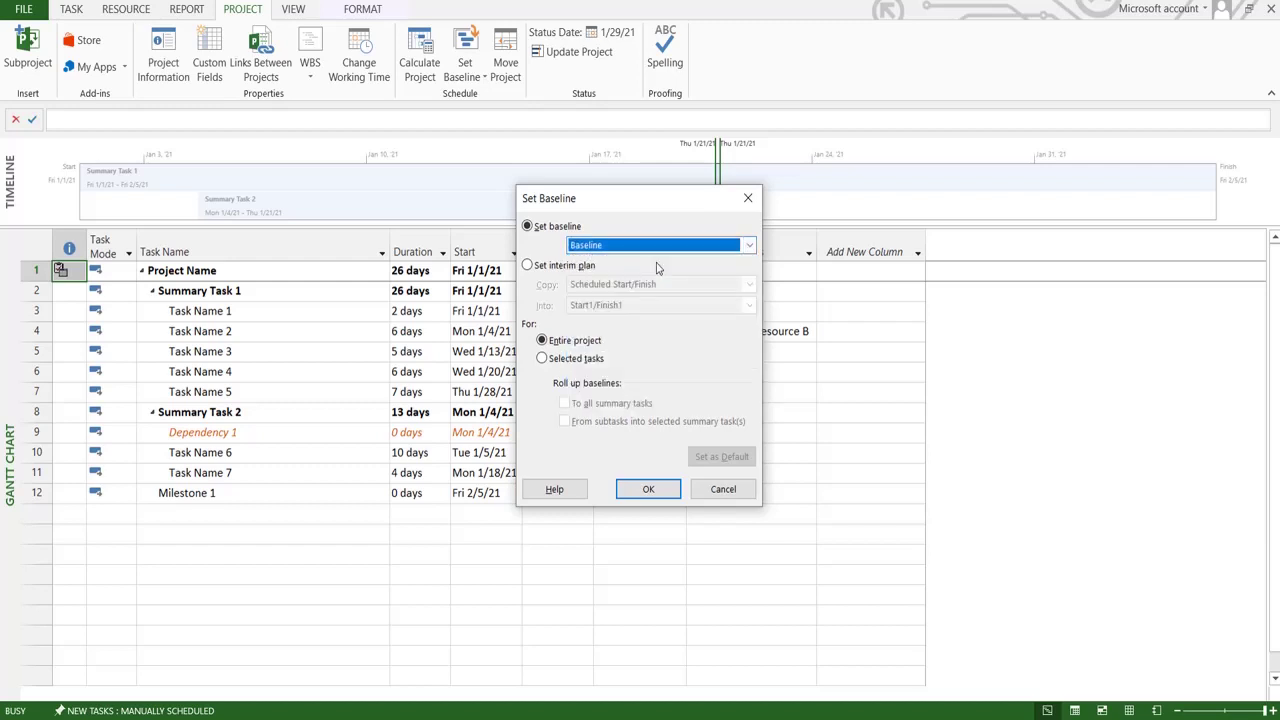
left_click(664, 246)
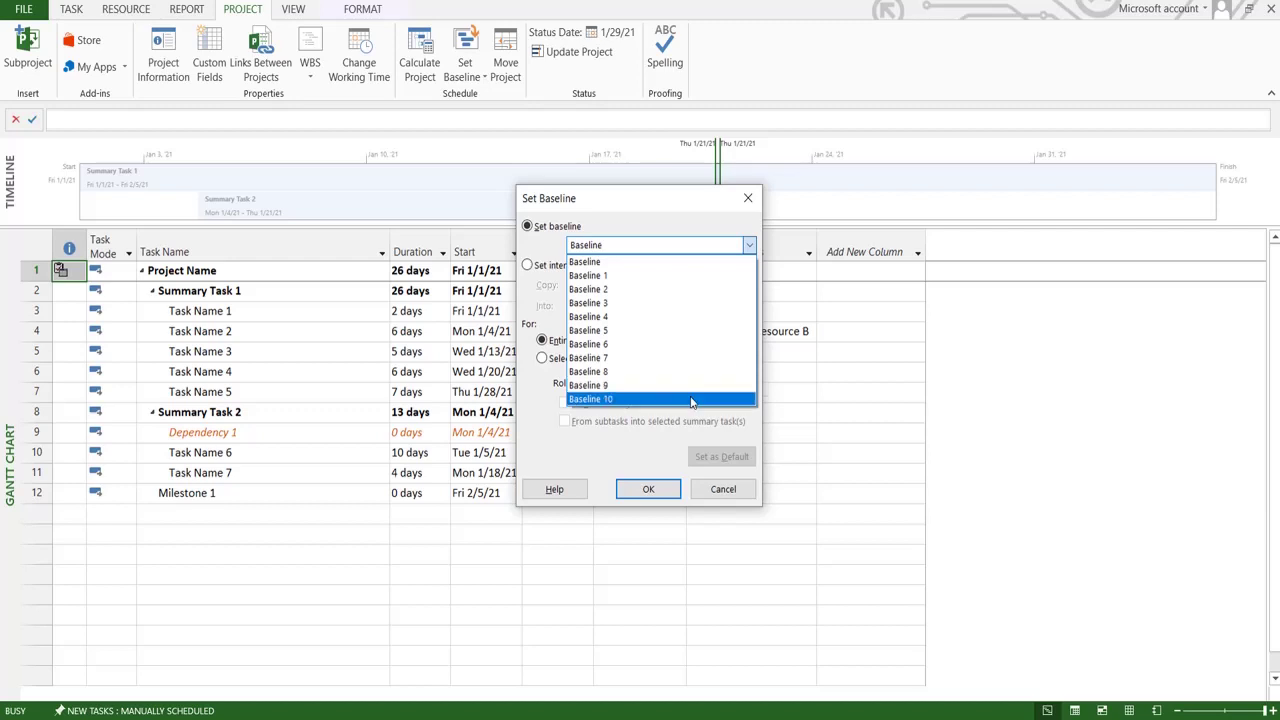
left_click(666, 231)
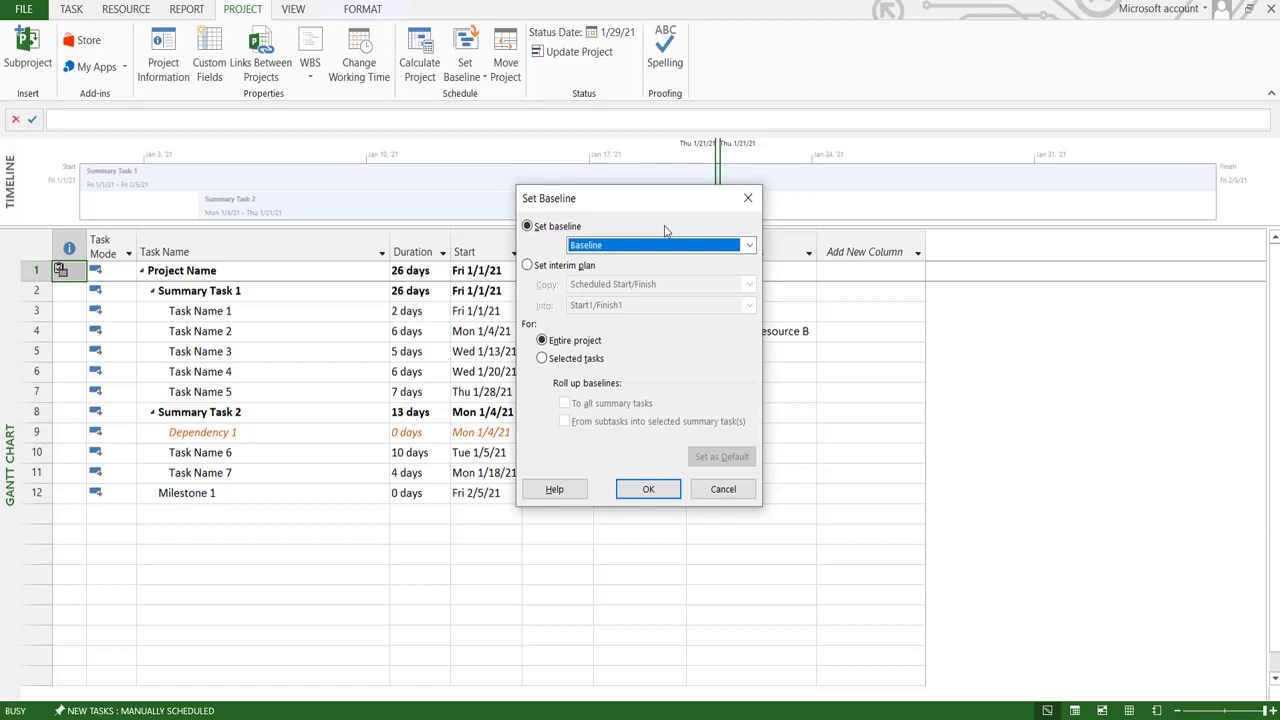
left_click(653, 251)
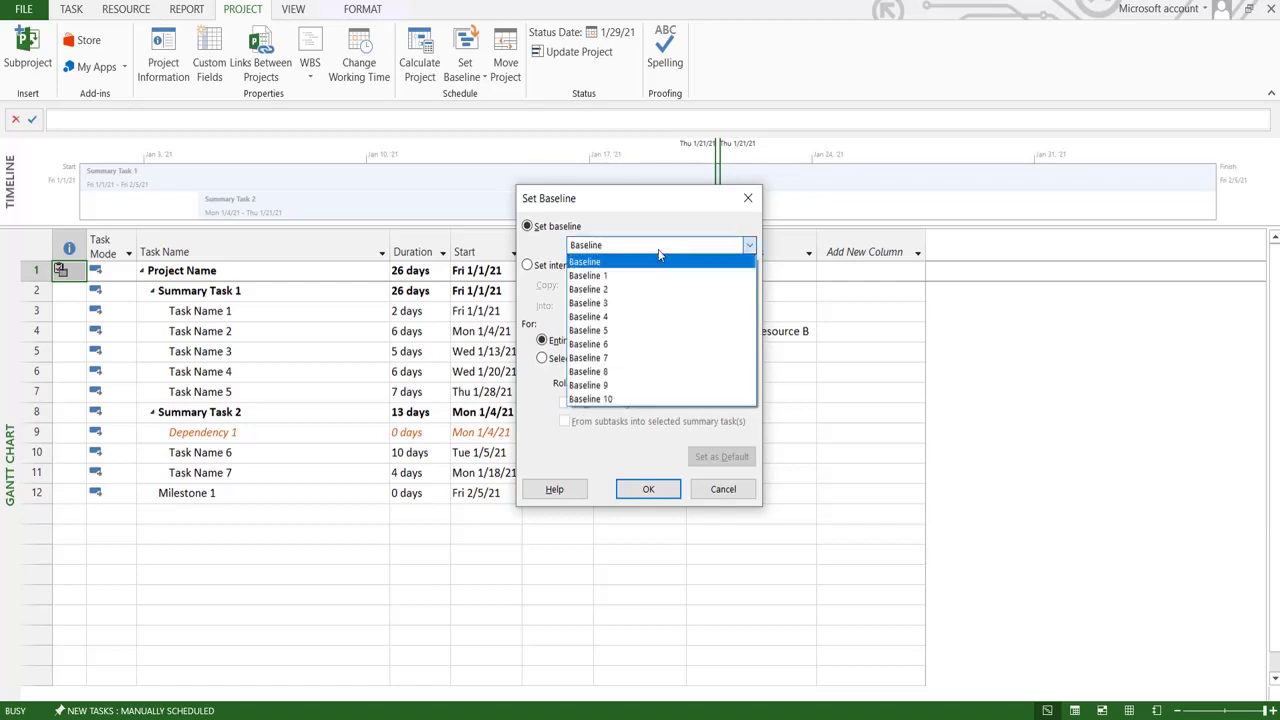
left_click(657, 262)
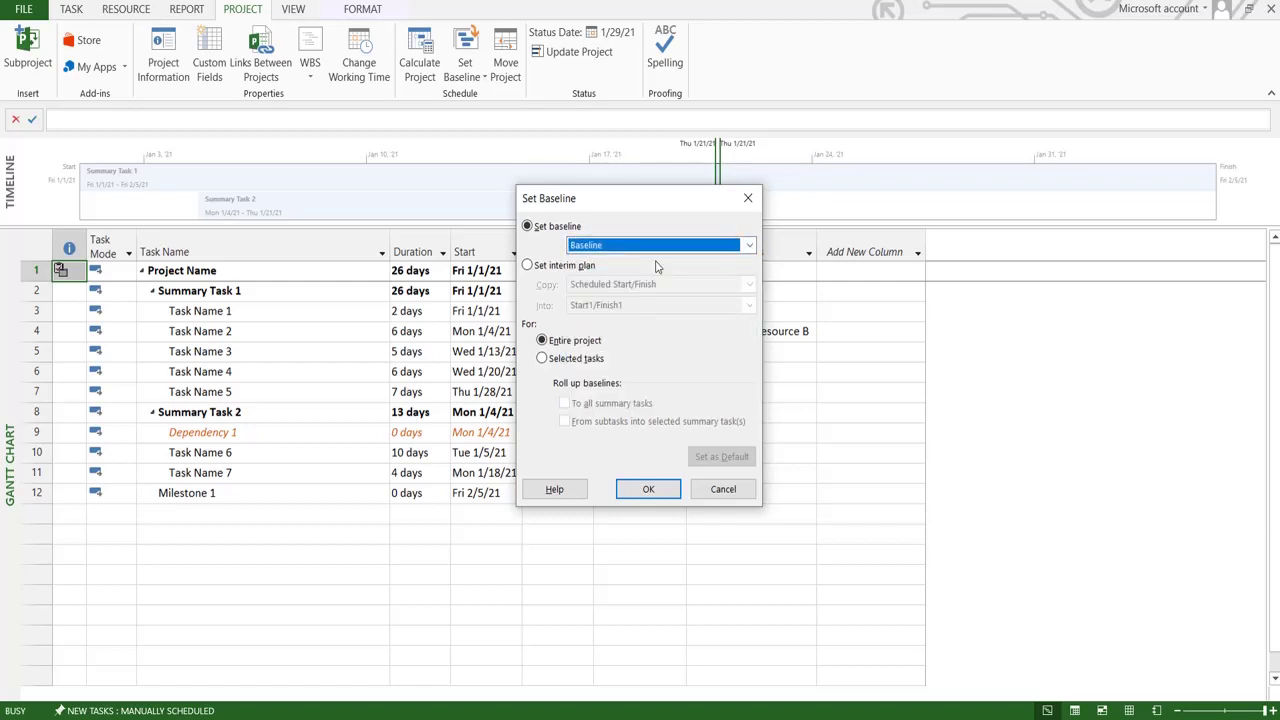
left_click(543, 344)
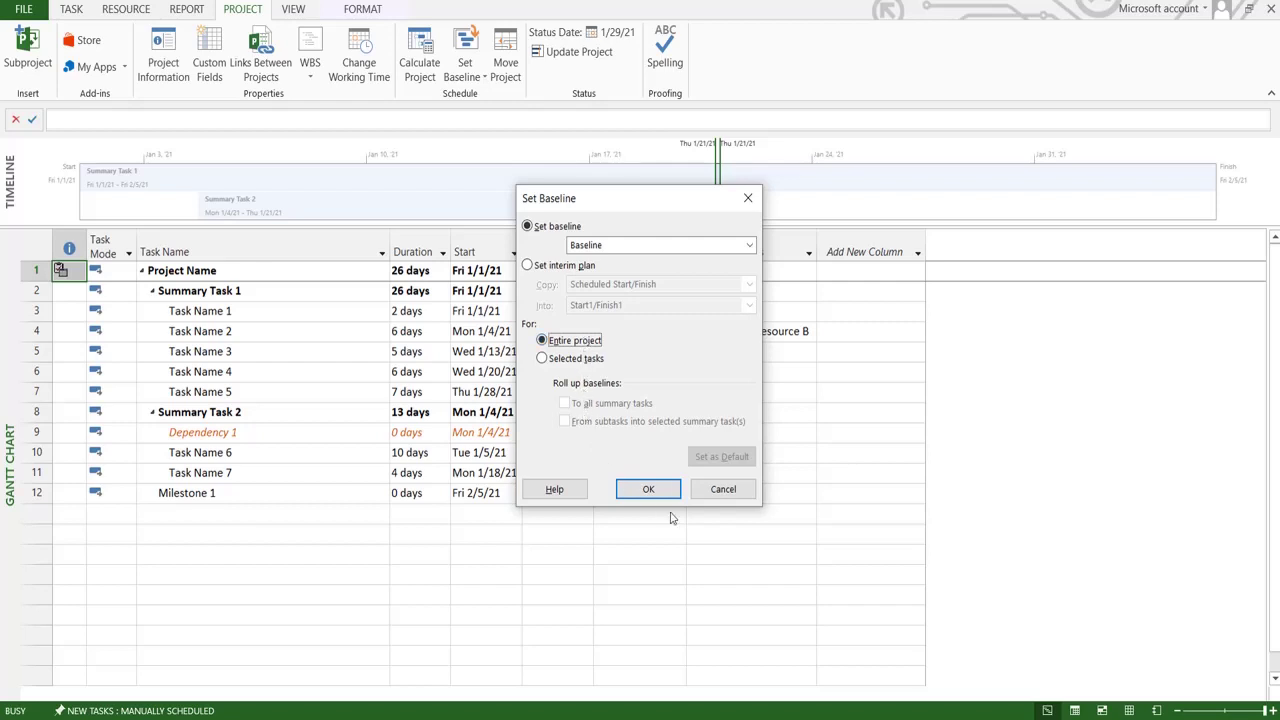
left_click(651, 489)
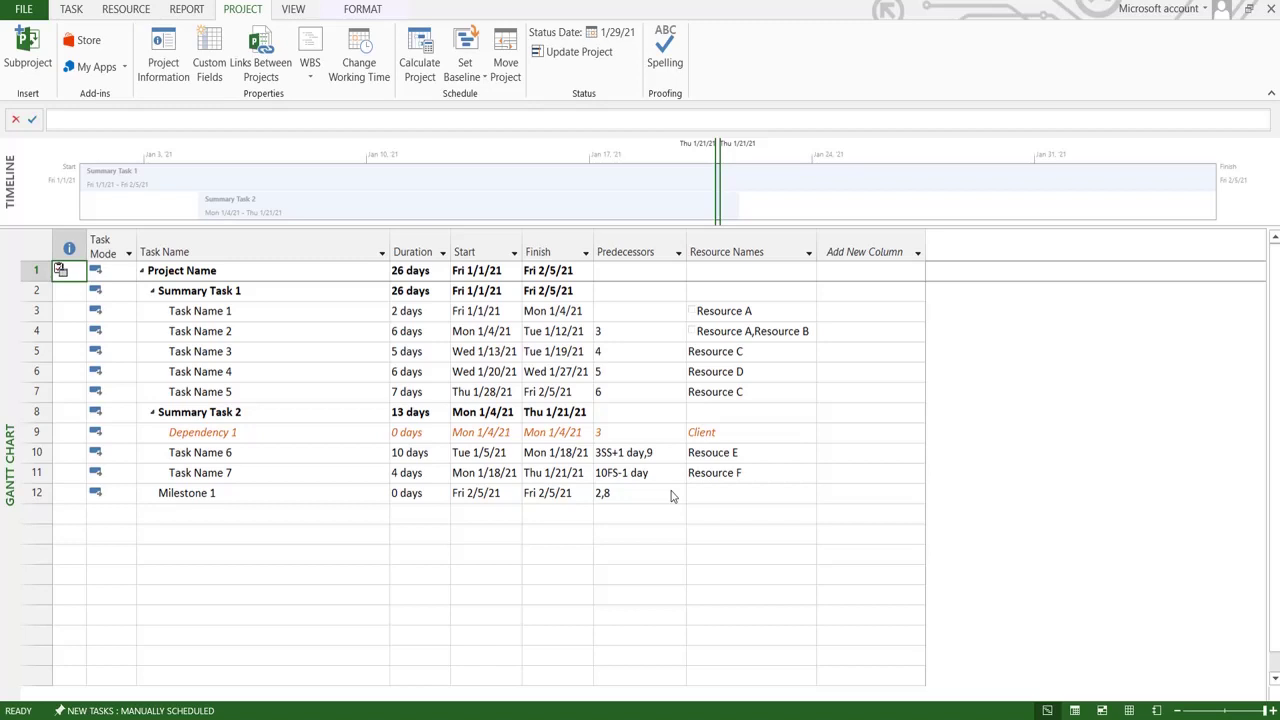
left_click(915, 257)
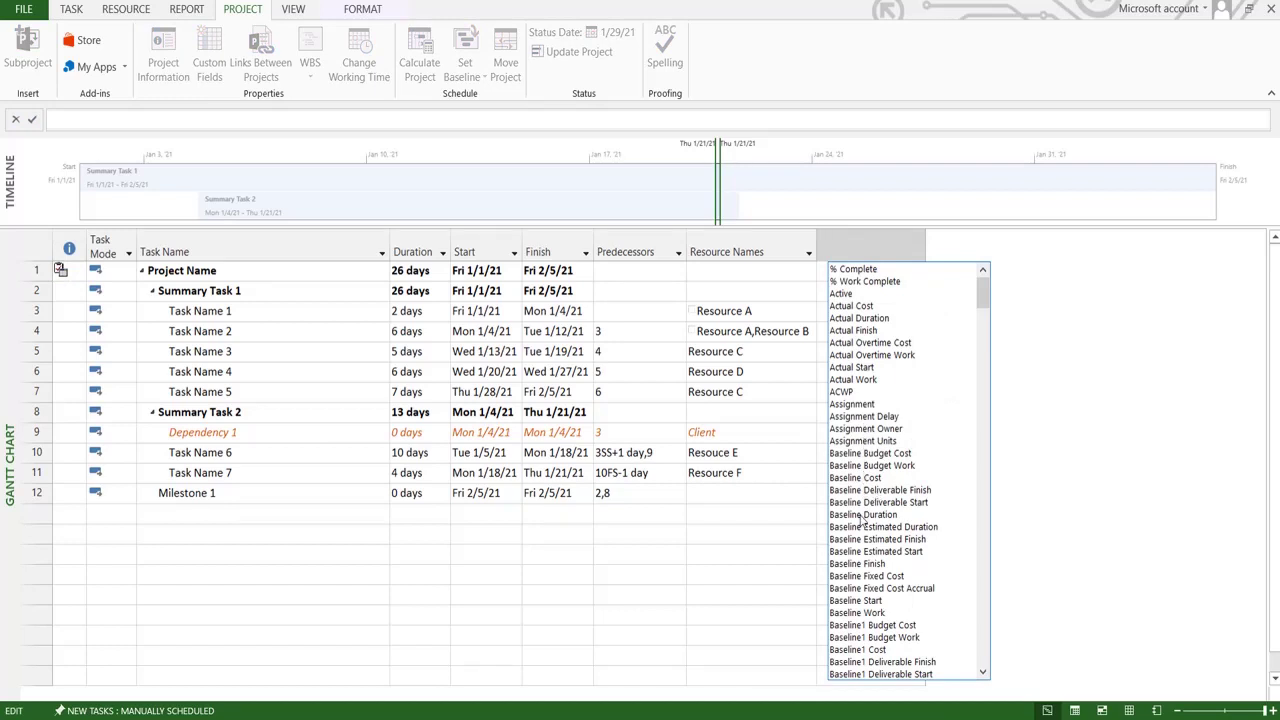
left_click(485, 254)
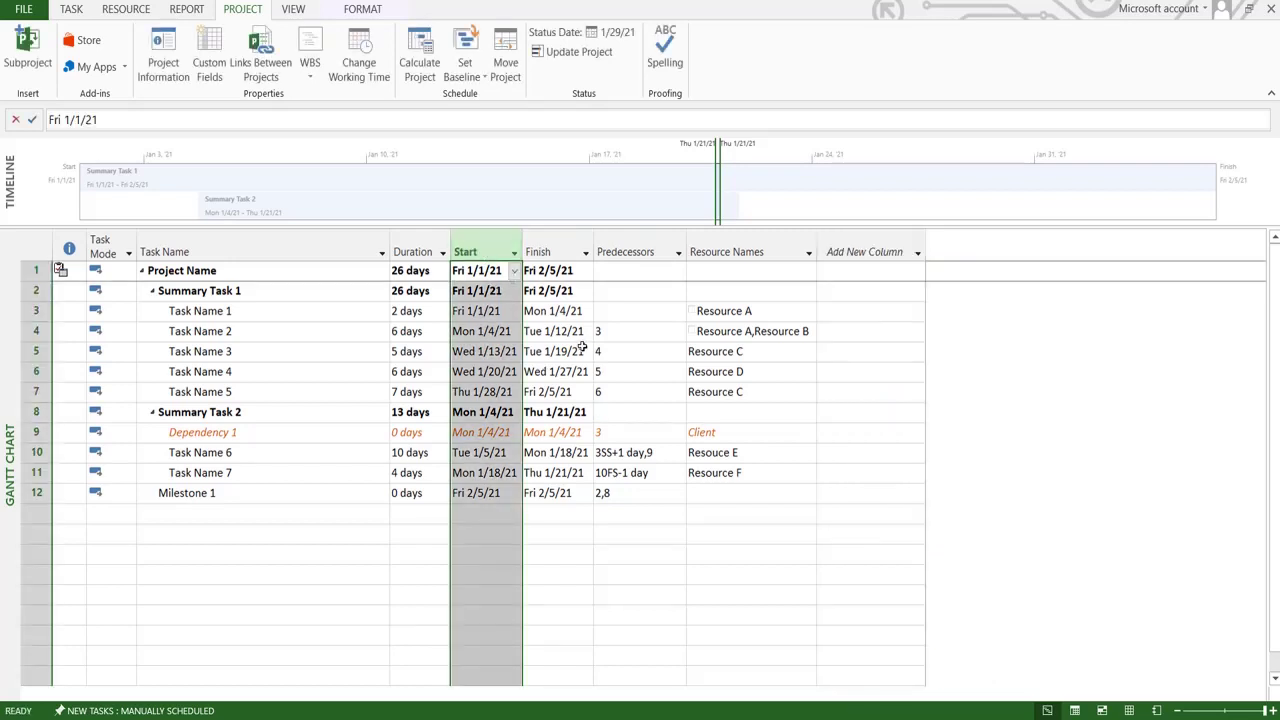
left_click(612, 351)
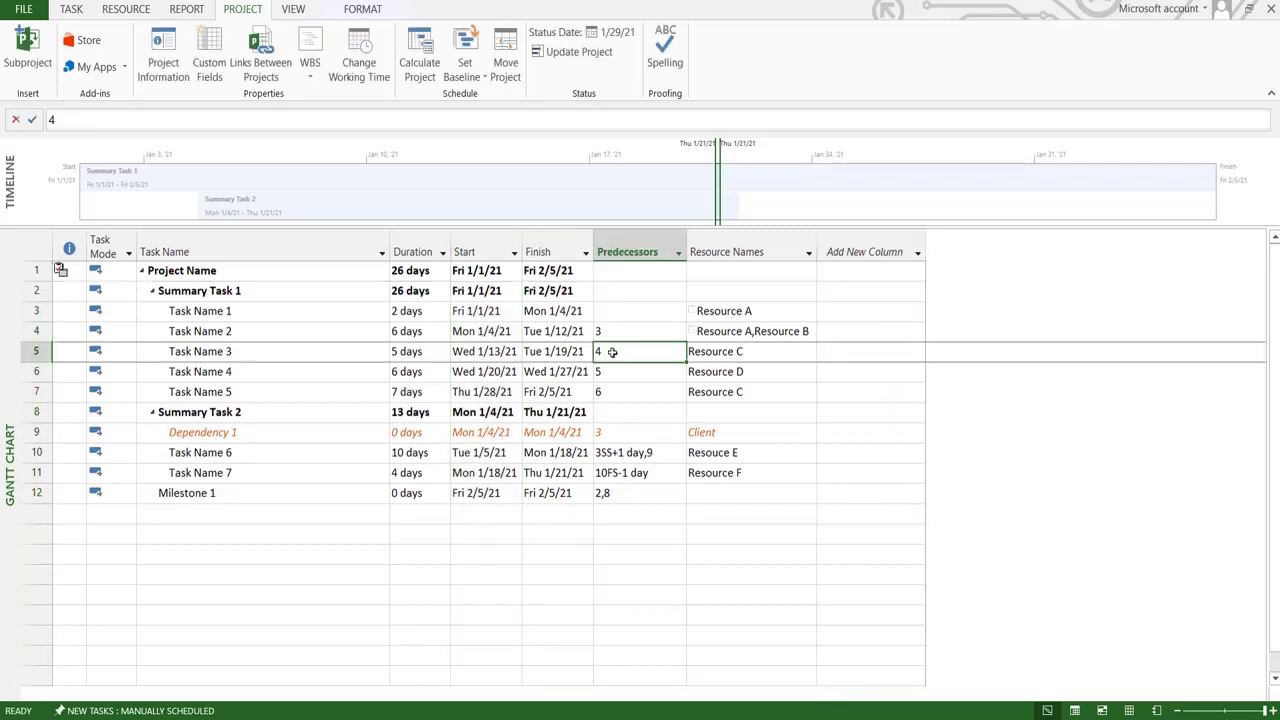
left_click(467, 246)
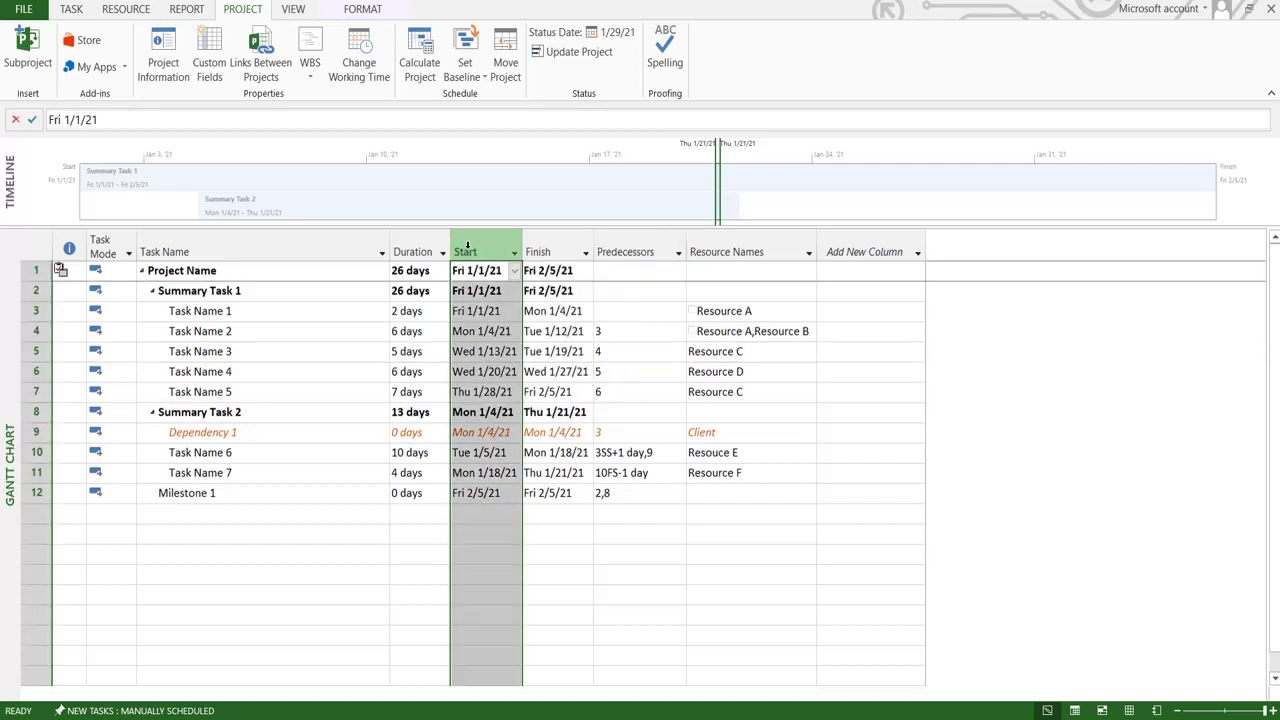
key("alt+F4")
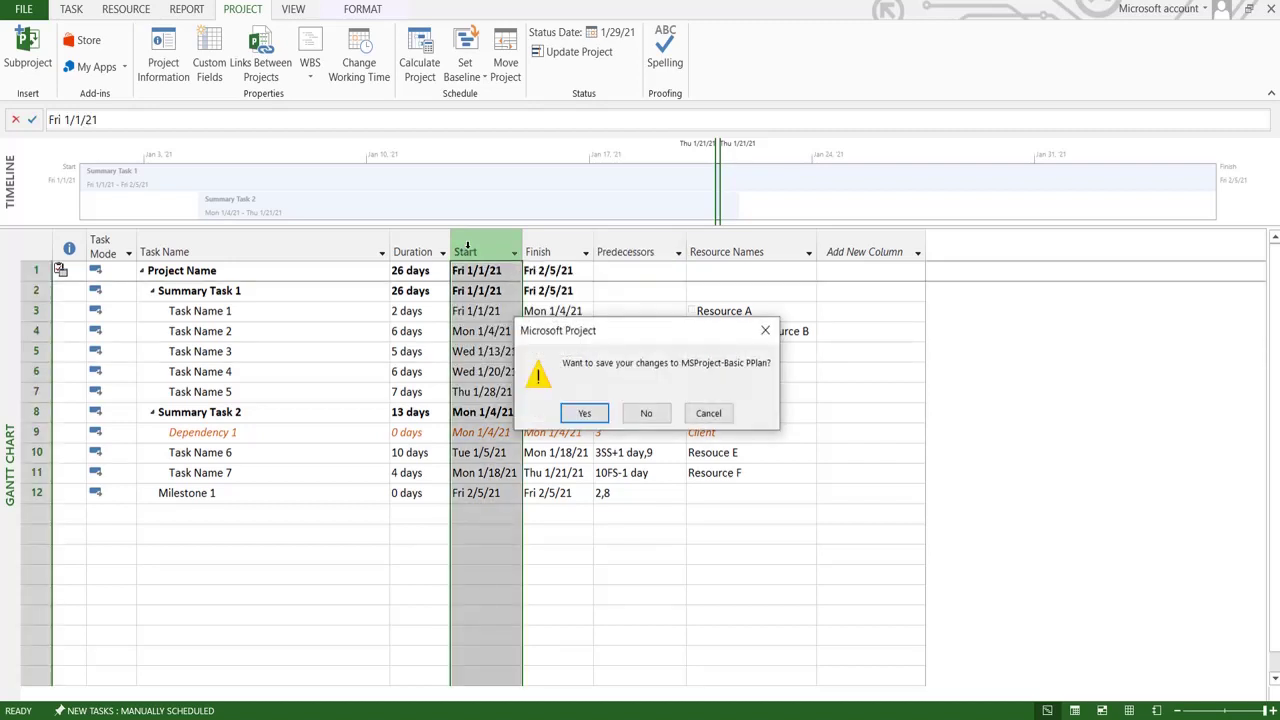
left_click(657, 418)
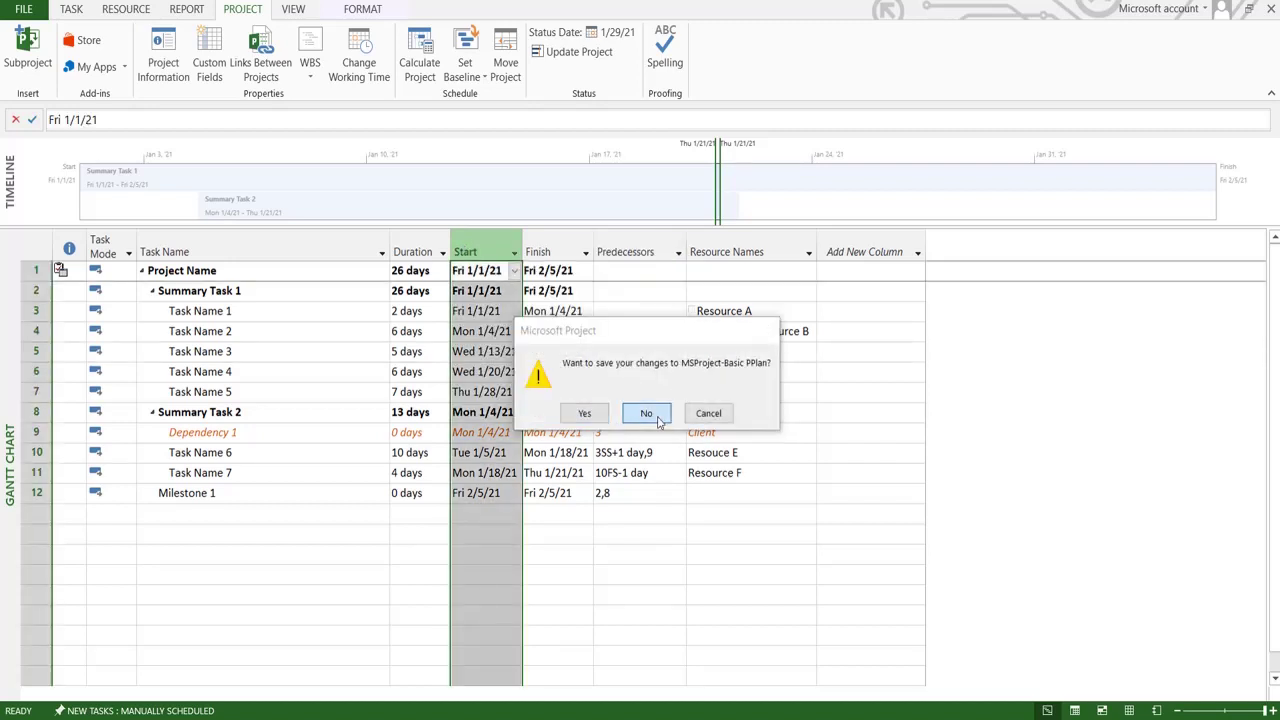
- Insert a Baseline Duration column between the Duration and Start columns
right_click(476, 255)
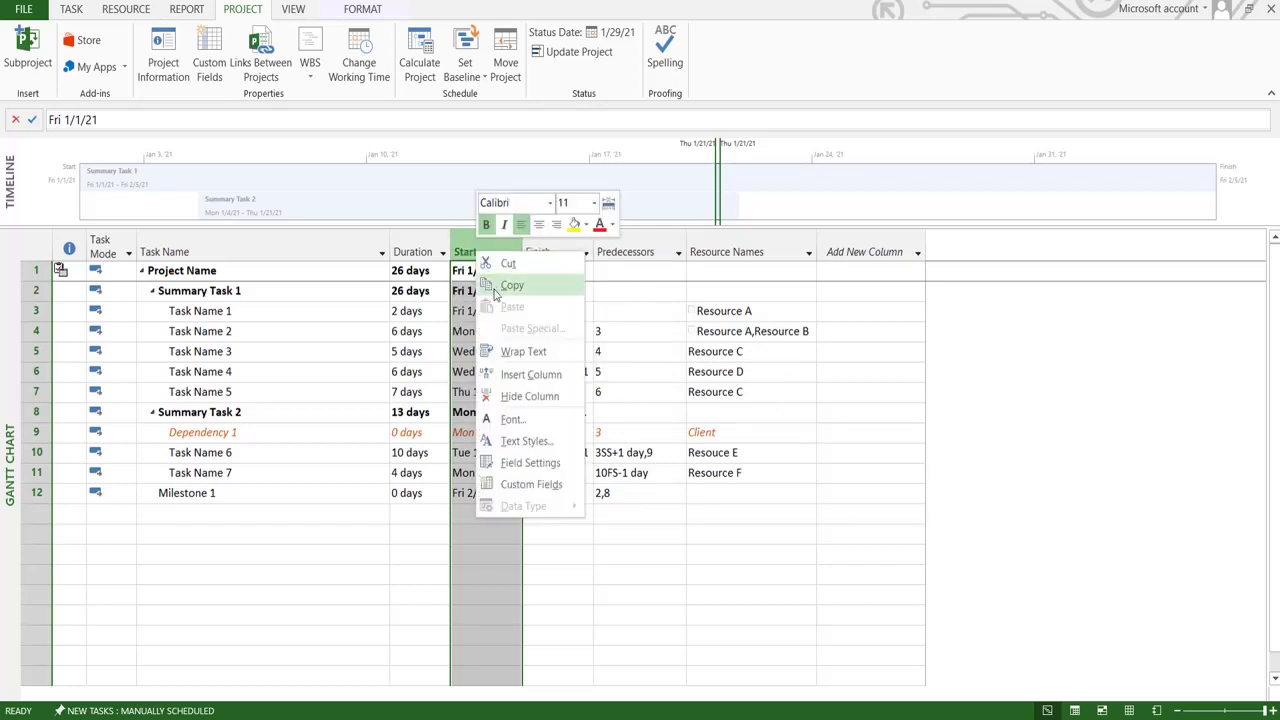
left_click(530, 374)
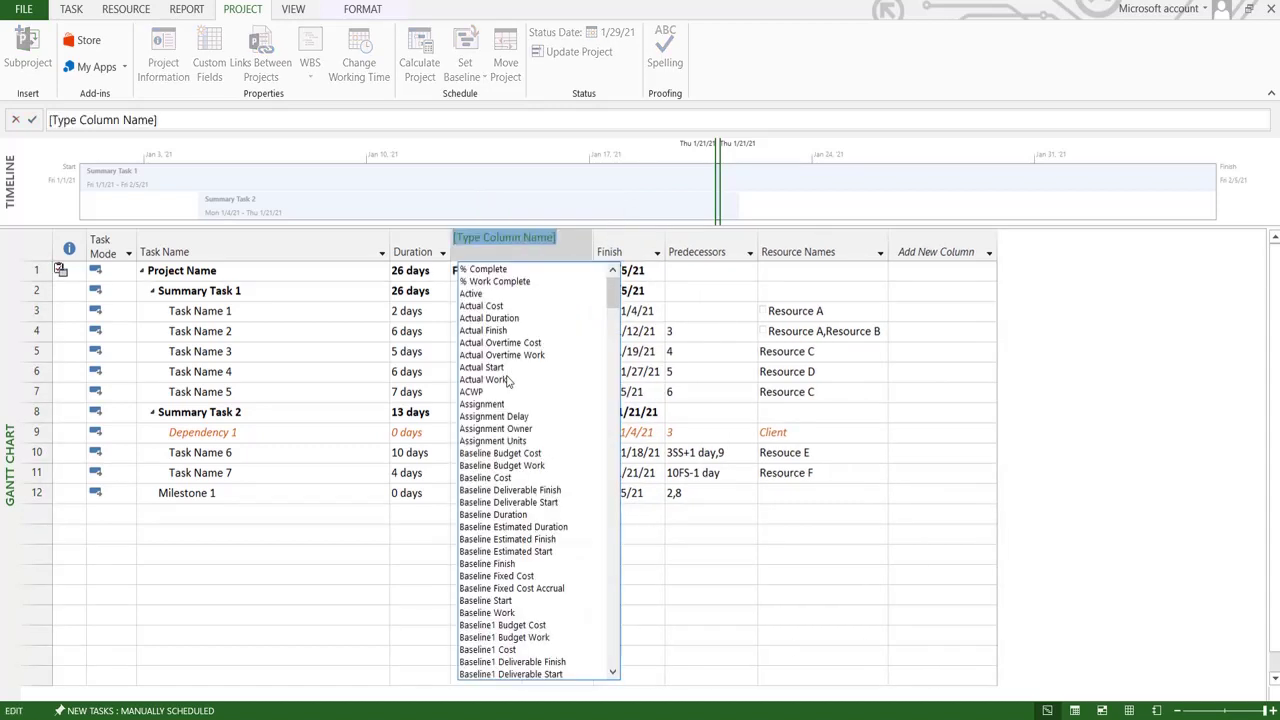
left_click(497, 520)
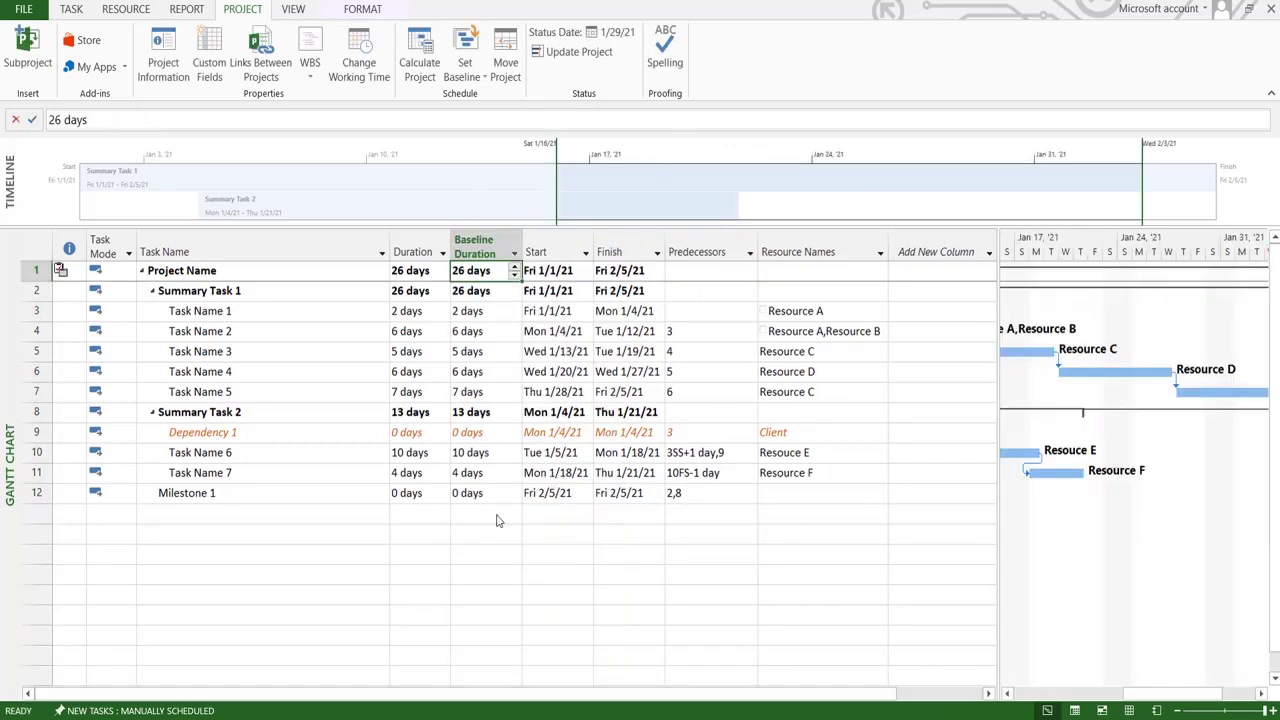
- Insert a Baseline Start column between the Start and Finish columns
right_click(619, 241)
left_click(672, 368)
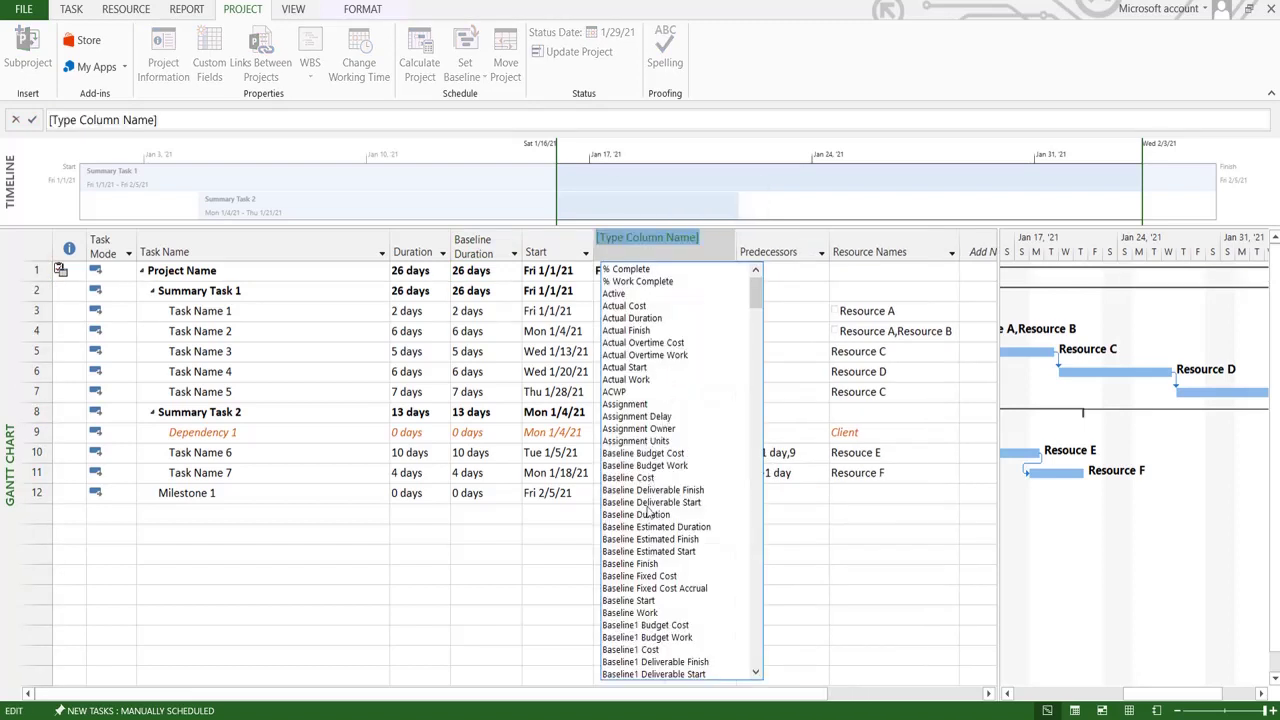
left_click(633, 606)
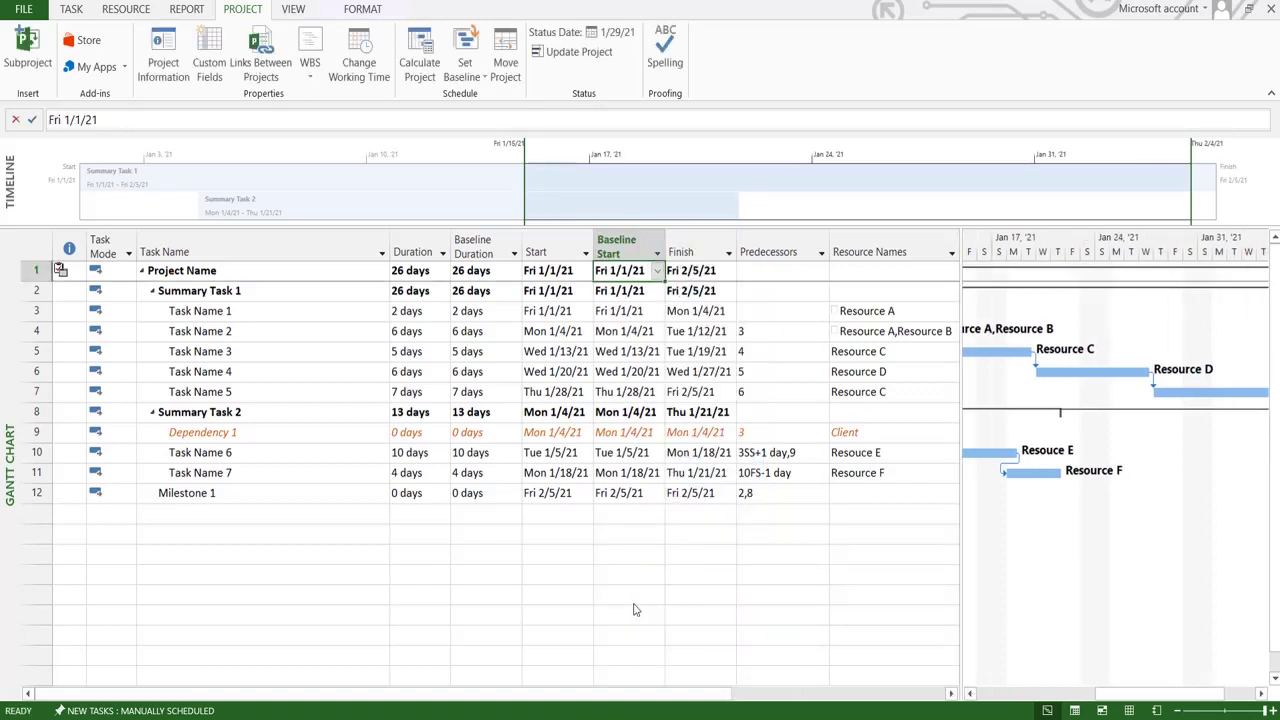
- Insert a Baseline Finish column before Predecessors and widen the task table across the whole Gantt chart area
right_click(779, 240)
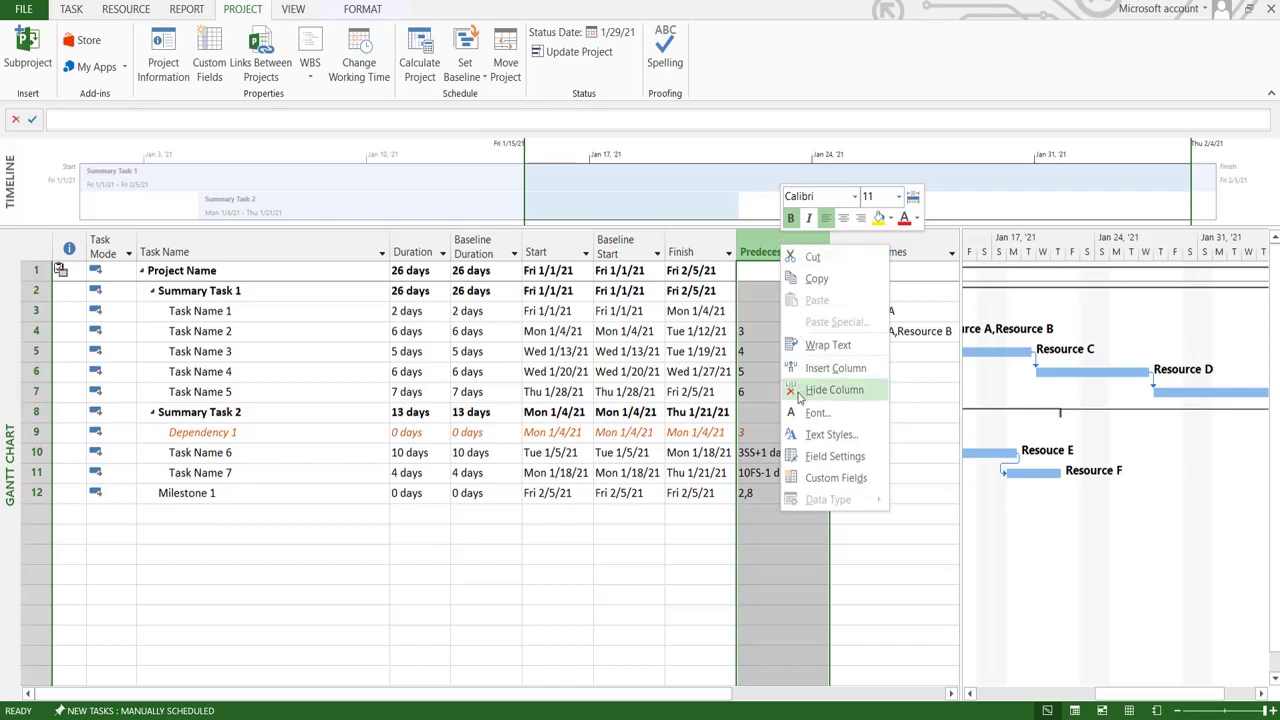
left_click(820, 369)
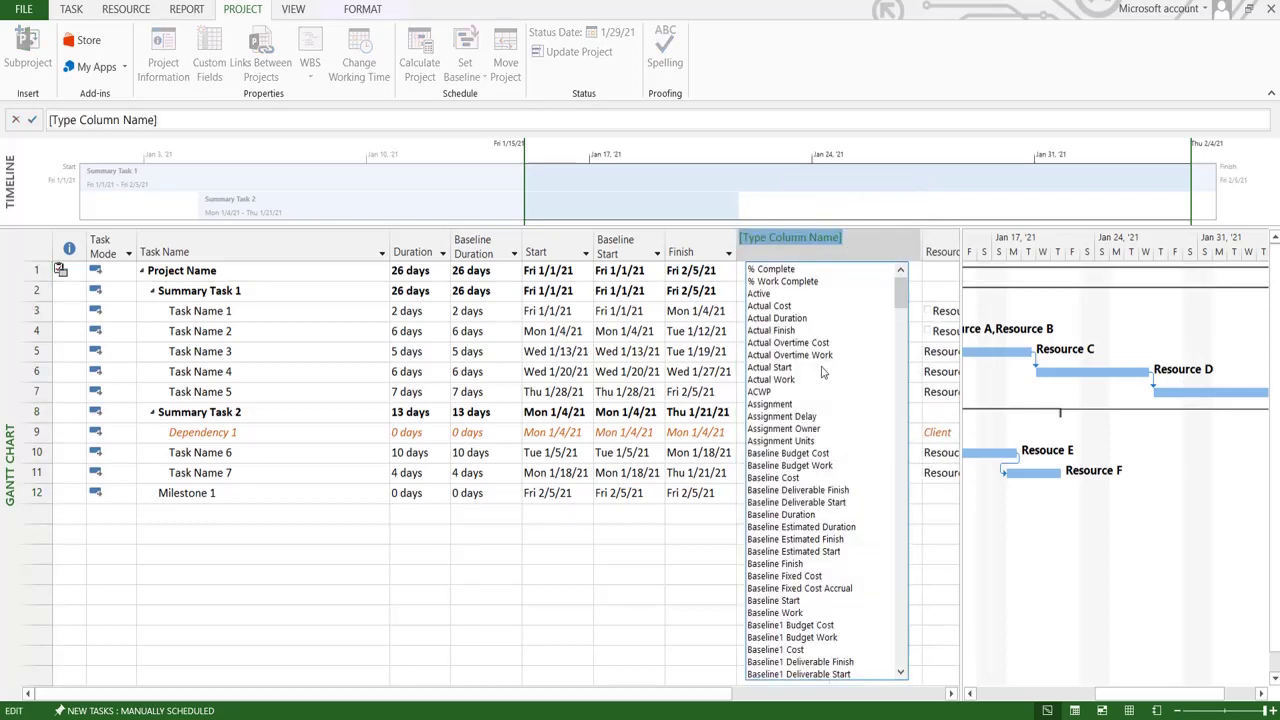
left_click(790, 564)
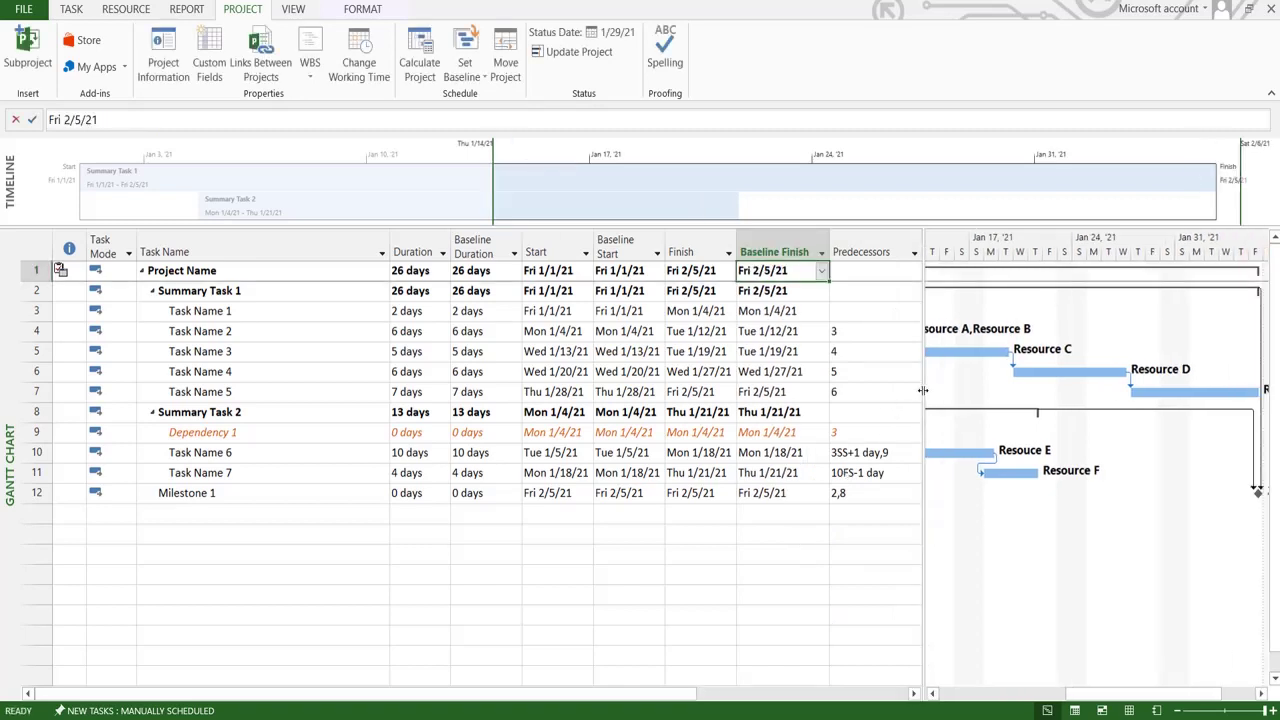
left_click_drag(924, 391, 1275, 390)
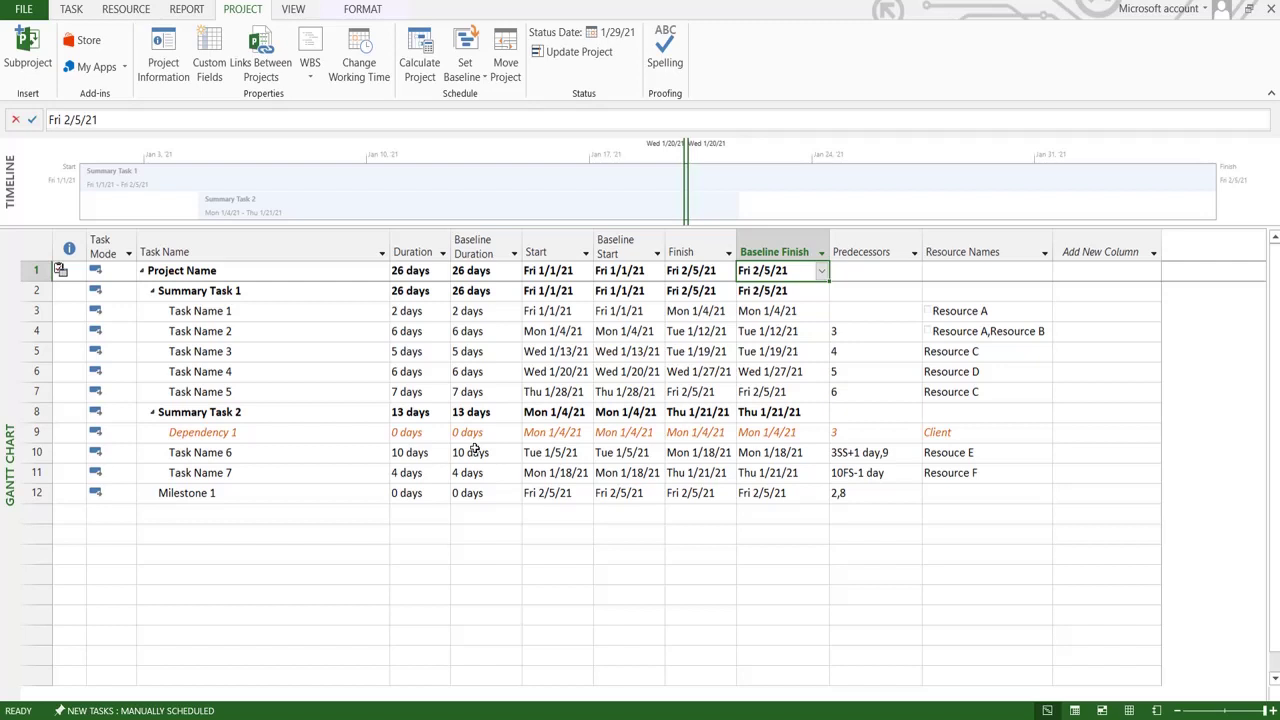
- Set the duration of Dependency 1 under Summary Task 2 to 10 days
left_click(412, 334)
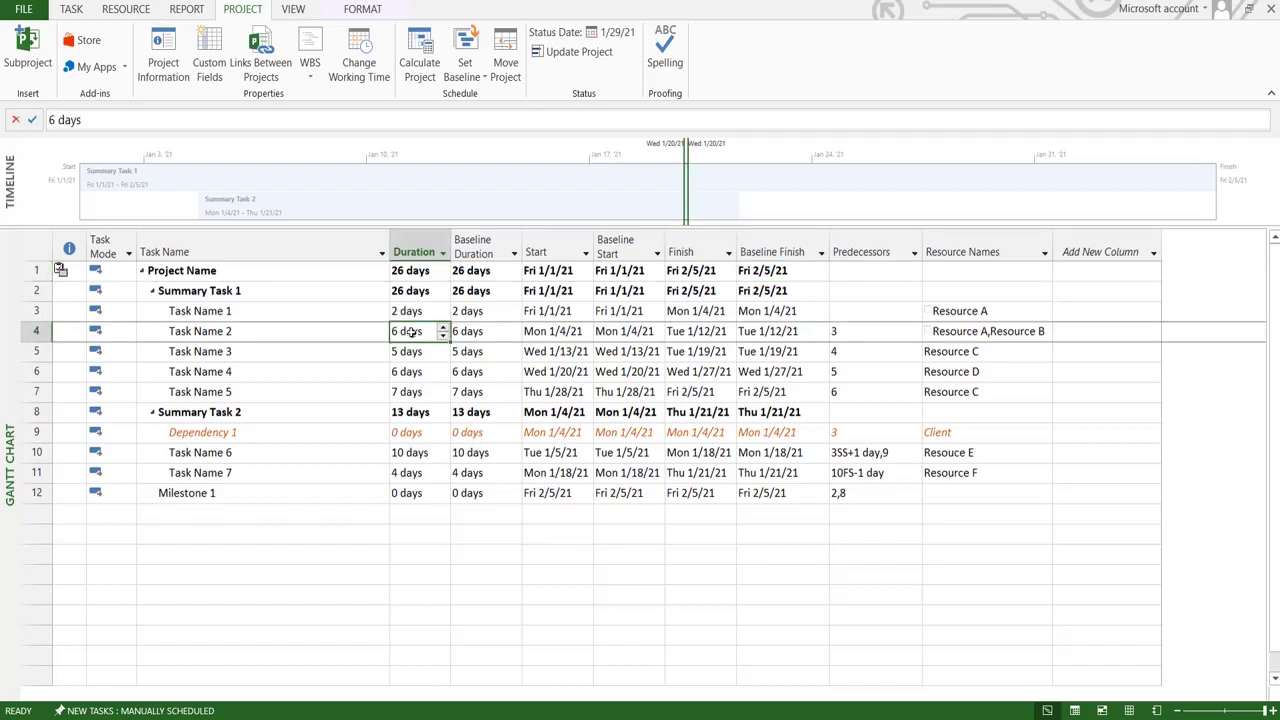
left_click(433, 432)
left_click(443, 428)
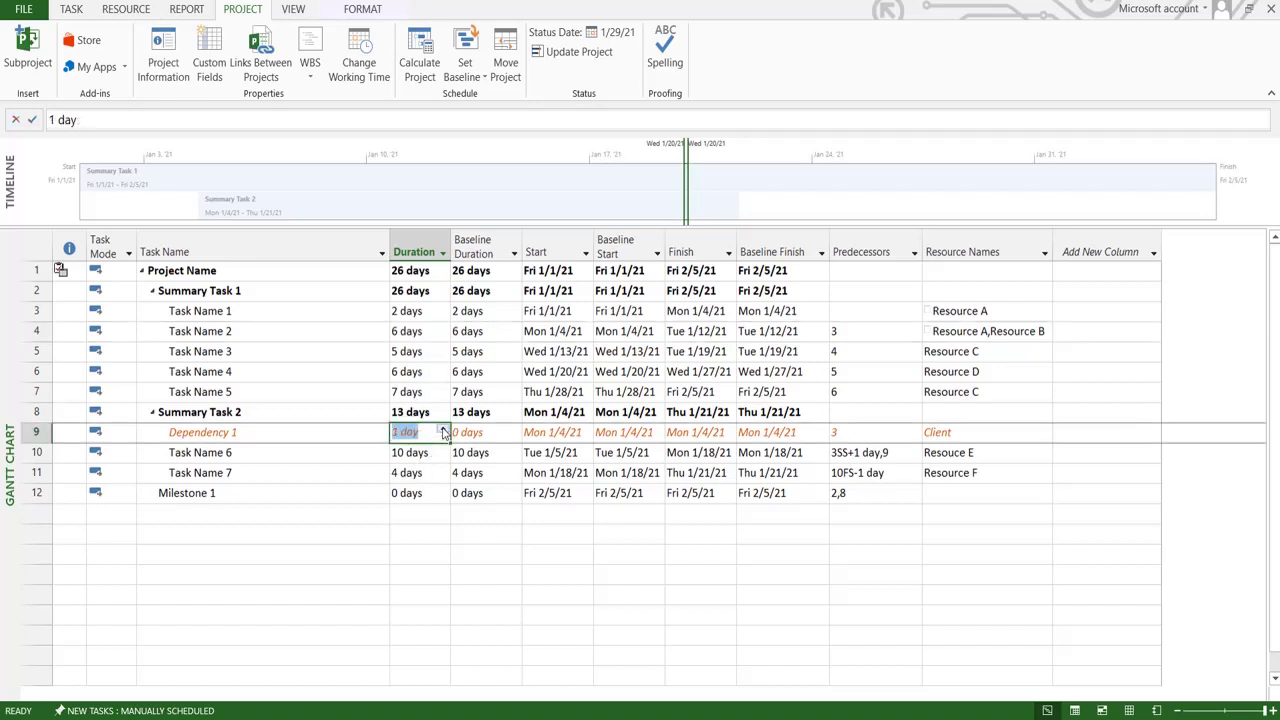
left_click(443, 428)
left_click(443, 428)
left_click(443, 428)
left_click(443, 428)
left_click(443, 428)
left_click(443, 428)
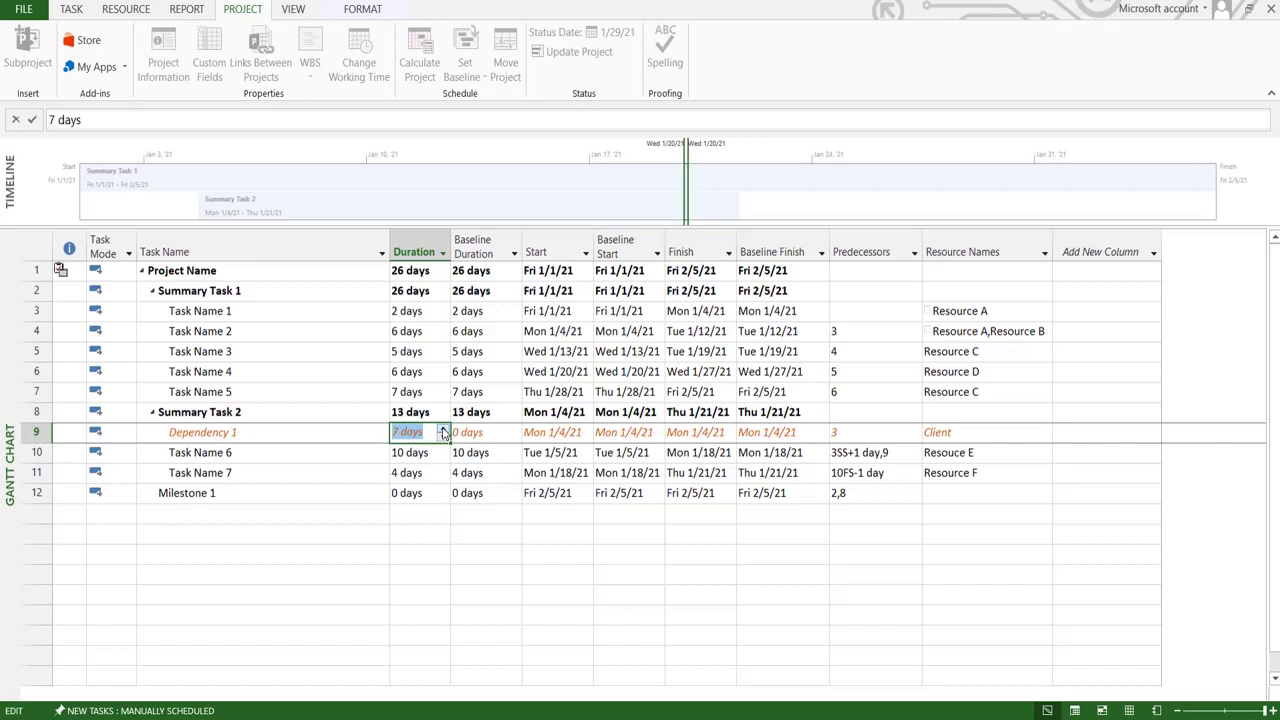
left_click(443, 428)
left_click(443, 428)
left_click(443, 428)
left_click(416, 556)
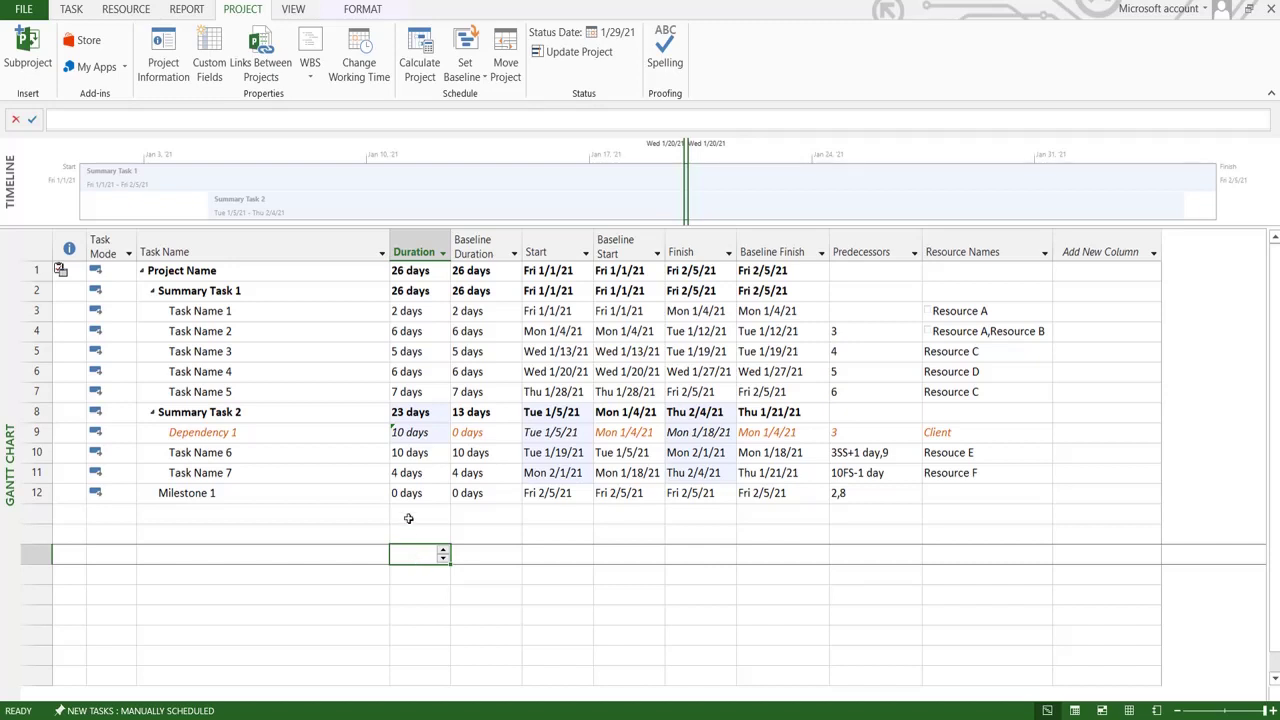
- Reorder the columns after Duration as Start, Finish, Baseline Duration, Baseline Start and Baseline Finish
mouse_move(420, 433)
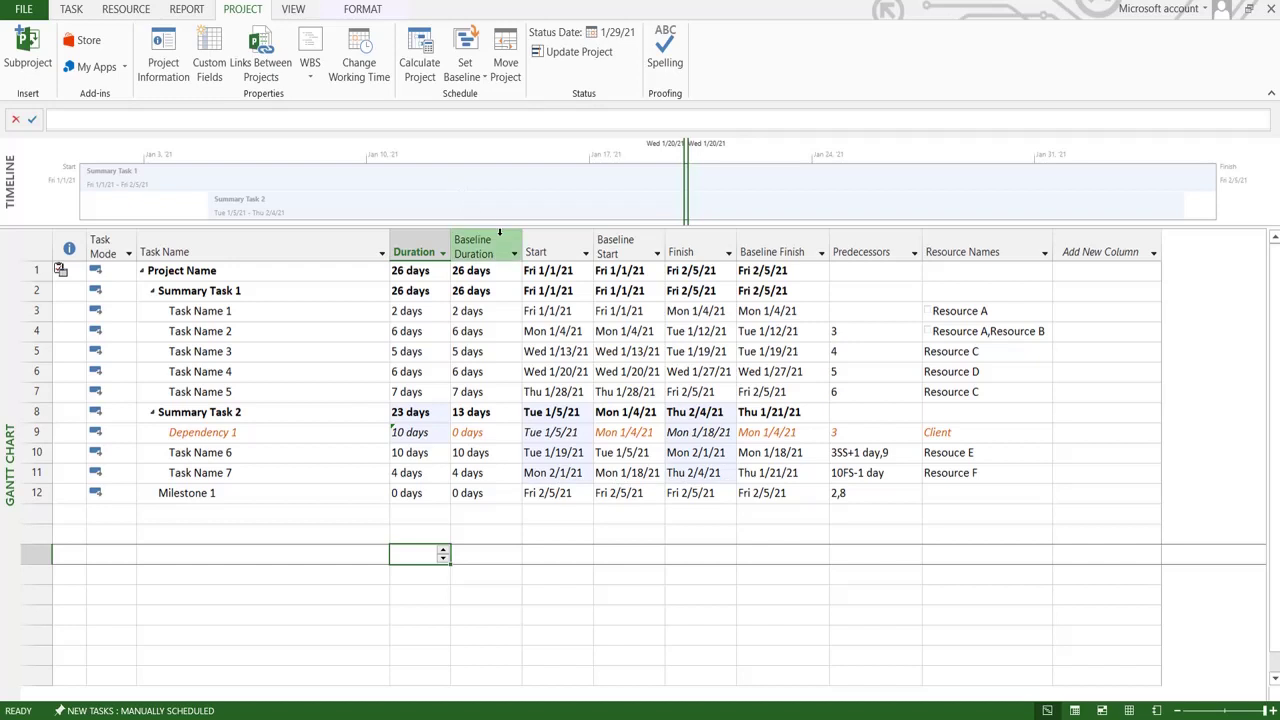
left_click_drag(474, 246, 602, 249)
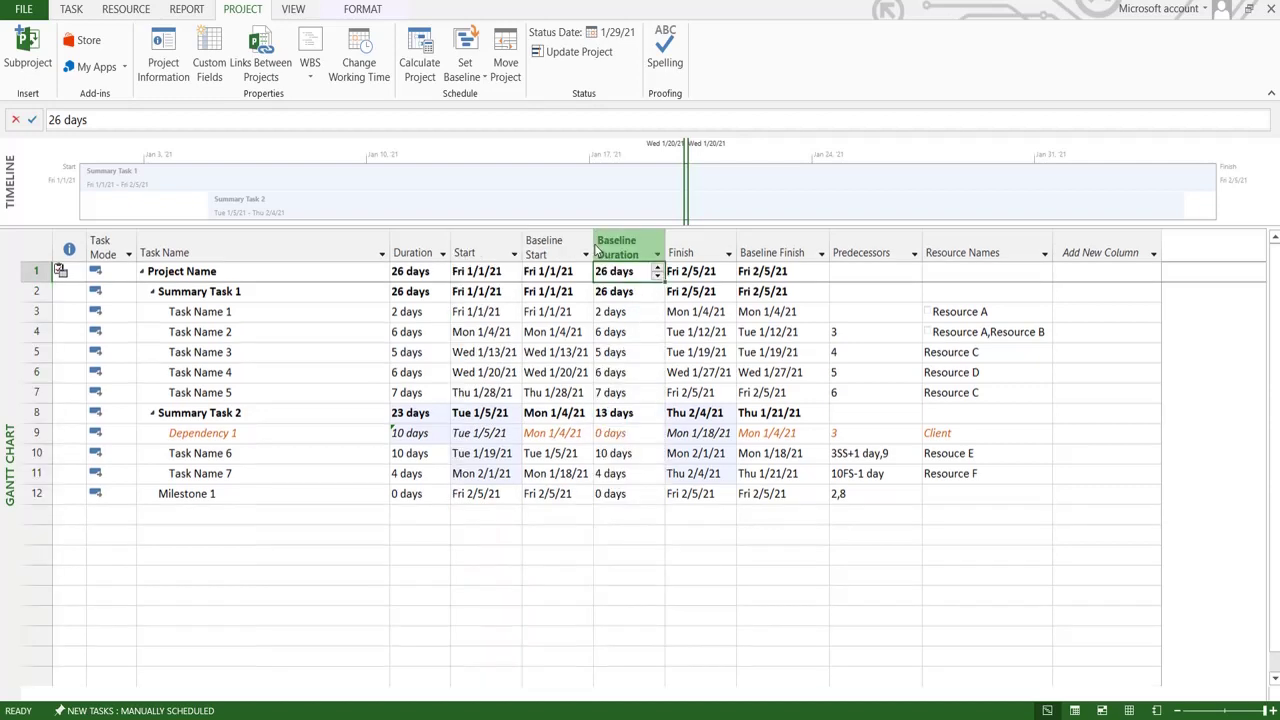
left_click(686, 235)
left_click_drag(604, 261, 522, 254)
left_click(673, 332)
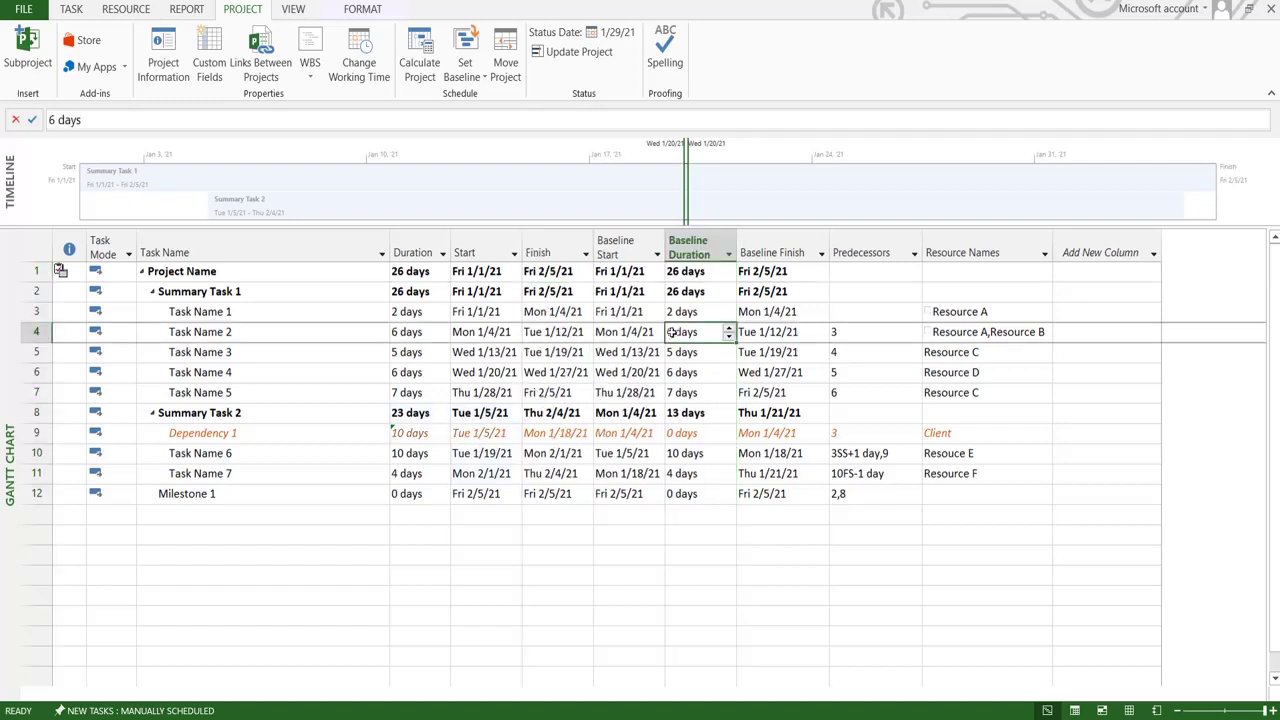
left_click(701, 232)
left_click_drag(701, 232, 590, 244)
left_click(729, 291)
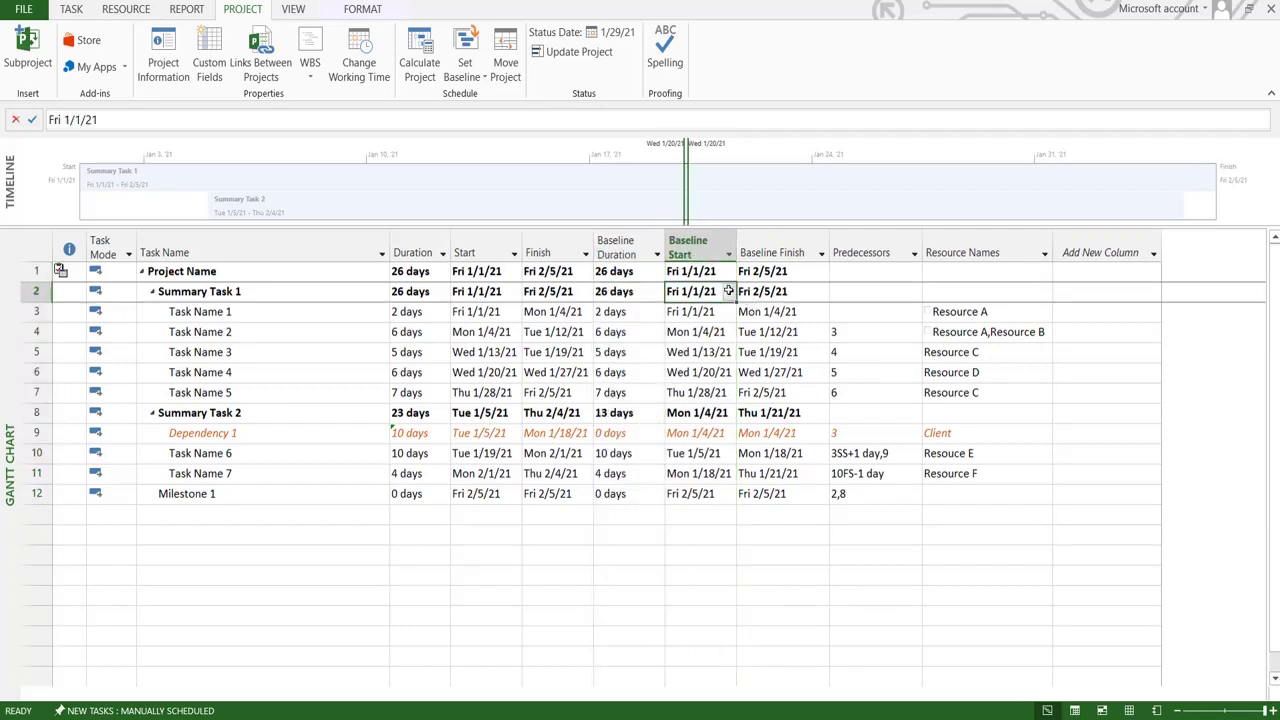